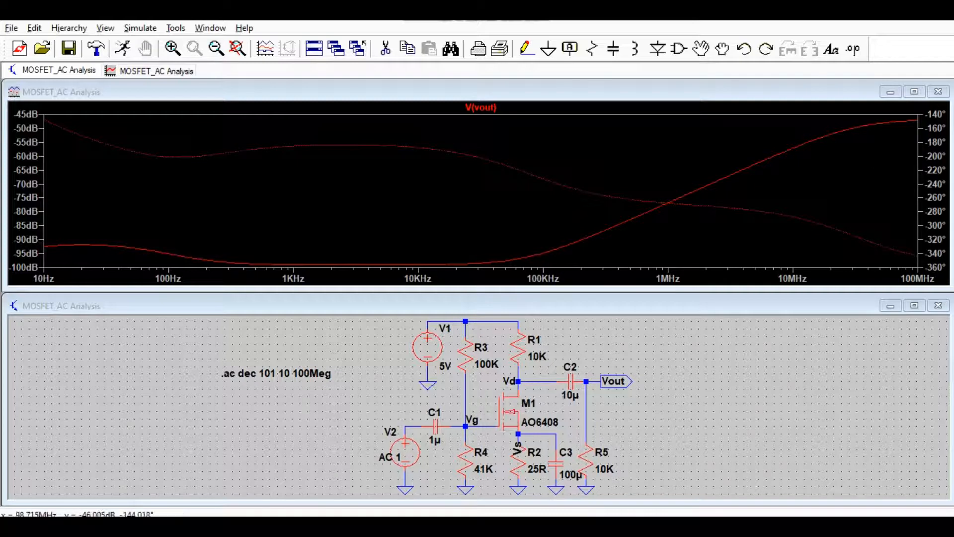
Close the waveform plot and maximize the MOSFET amplifier schematic so the circuit fills the workspace.
{"action": "left_click", "coordinate": [939, 92]}
{"action": "left_click", "coordinate": [914, 289]}
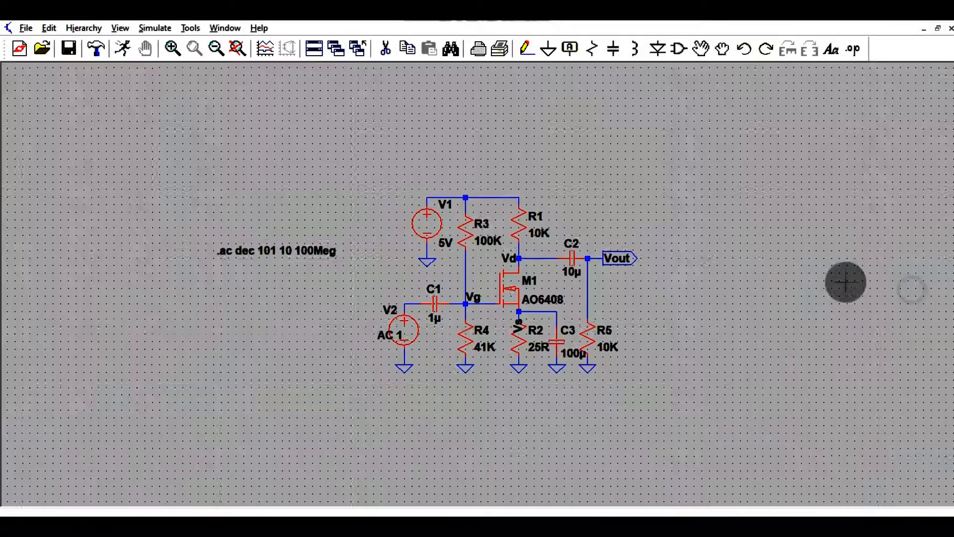
{"action": "scroll", "coordinate": [696, 244], "scroll_direction": "up", "scroll_amount": 1}
{"action": "left_click_drag", "start_coordinate": [682, 221], "coordinate": [806, 194]}
{"action": "scroll", "coordinate": [805, 194], "scroll_direction": "up", "scroll_amount": 1}
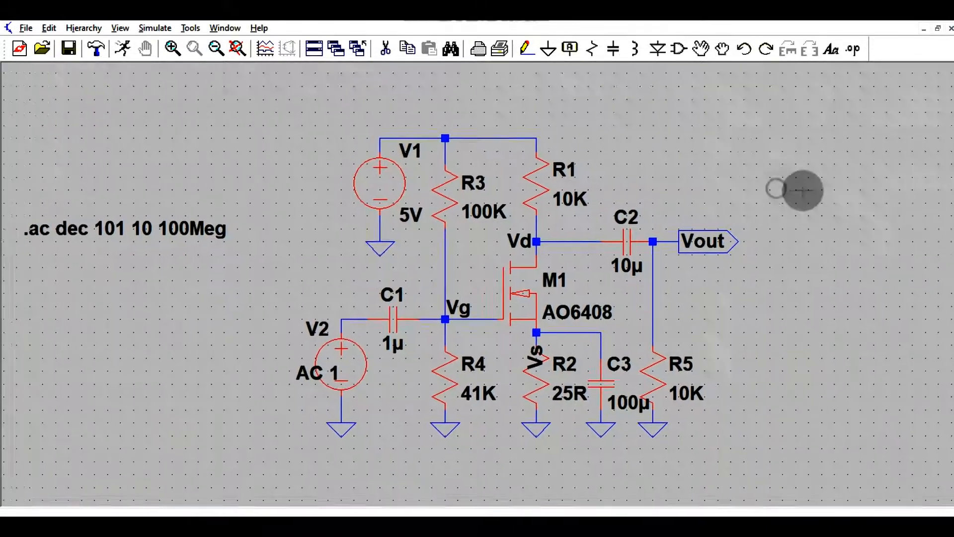
{"action": "scroll", "coordinate": [803, 190], "scroll_direction": "up", "scroll_amount": 1}
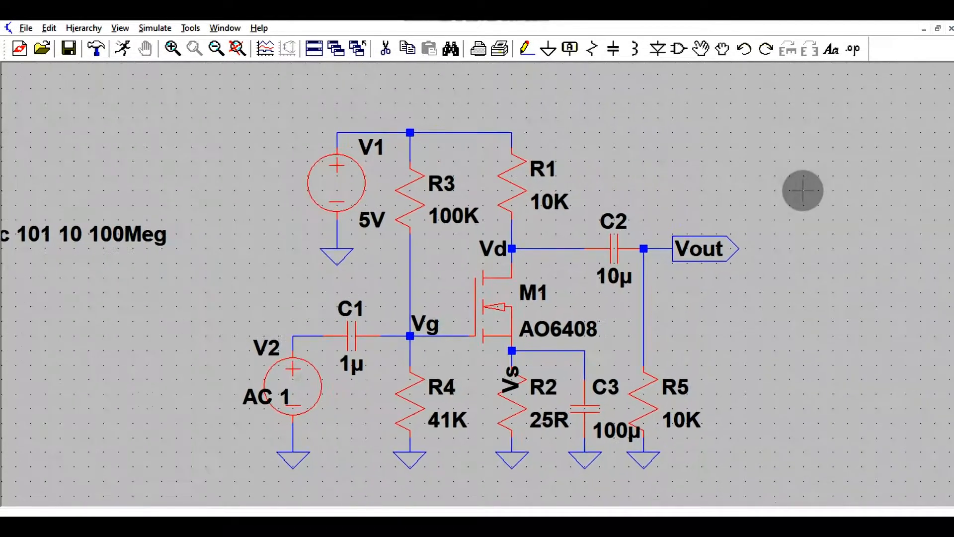
{"action": "left_click_drag", "start_coordinate": [803, 190], "coordinate": [818, 181]}
{"action": "scroll", "coordinate": [815, 188], "scroll_direction": "up", "scroll_amount": 1}
{"action": "scroll", "coordinate": [816, 188], "scroll_direction": "up", "scroll_amount": 1}
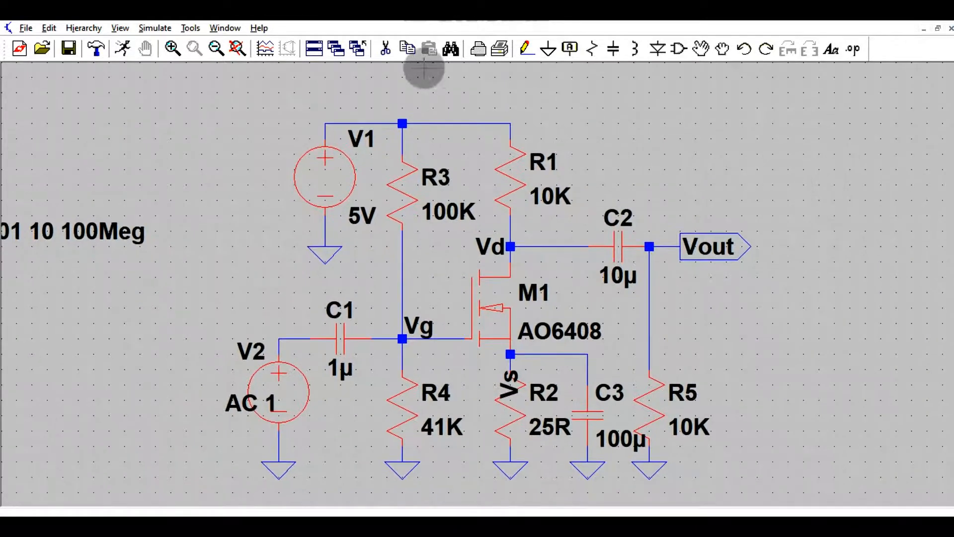
Delete the existing .ac dec 101 10 100Meg directive from the schematic.
{"action": "left_click", "coordinate": [384, 48]}
{"action": "left_click", "coordinate": [122, 240]}
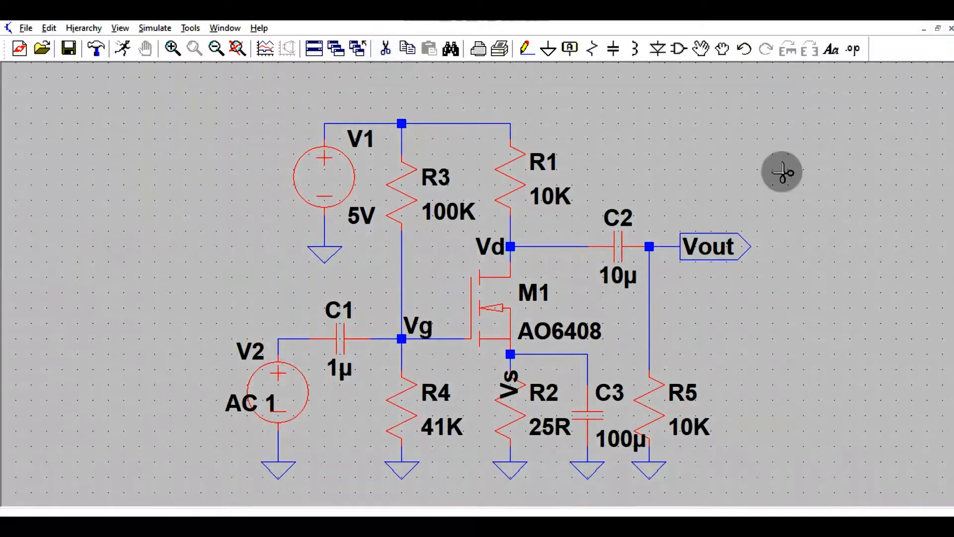
{"action": "key", "text": "Escape"}
{"action": "scroll", "coordinate": [782, 172], "scroll_direction": "up", "scroll_amount": 1}
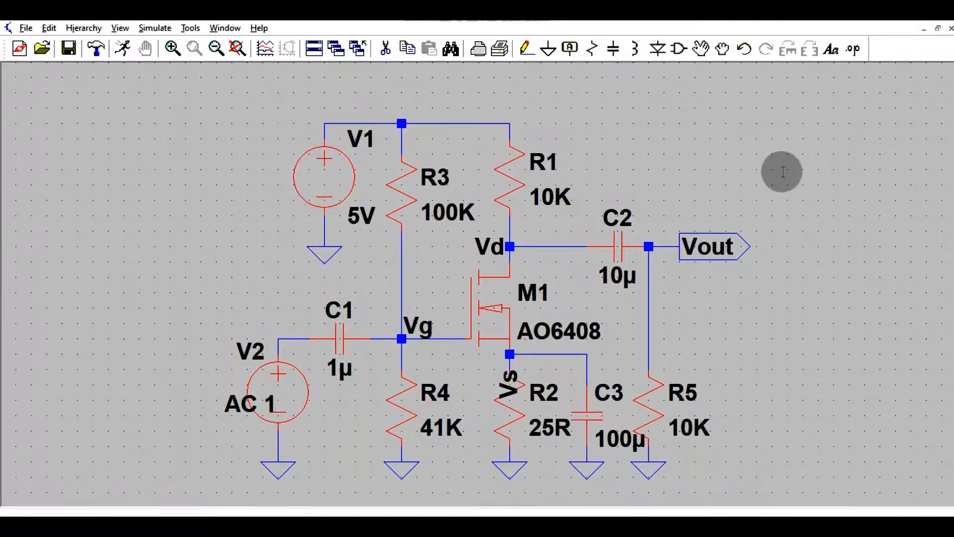
{"action": "left_click_drag", "start_coordinate": [782, 171], "coordinate": [784, 157]}
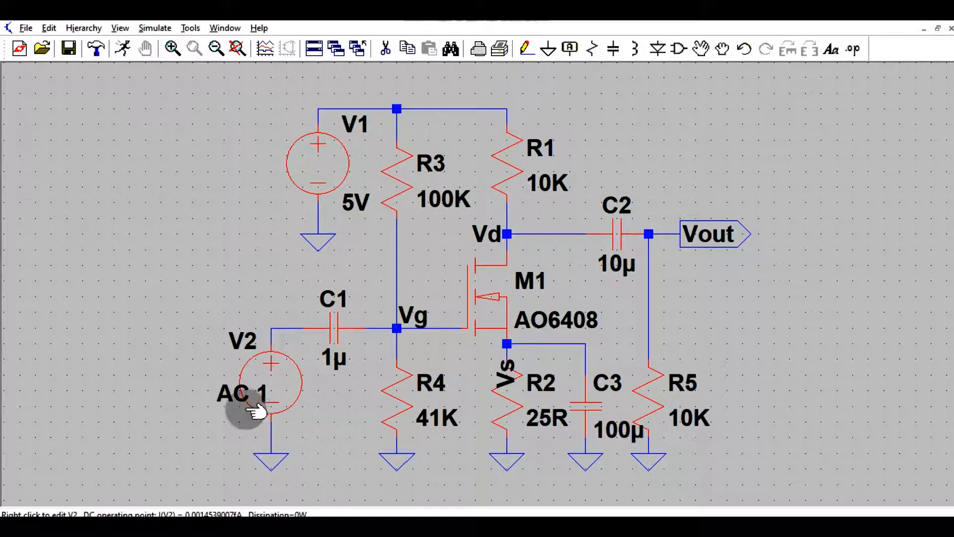
Check the small-signal AC settings of source V2 and move its AC 1 label clear of the source symbol.
{"action": "right_click", "coordinate": [277, 377]}
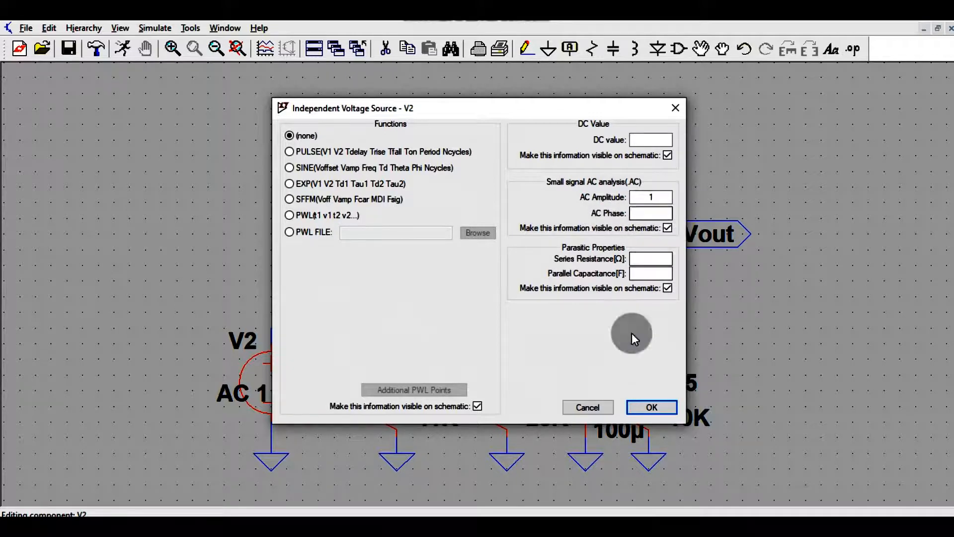
{"action": "left_click", "coordinate": [652, 406]}
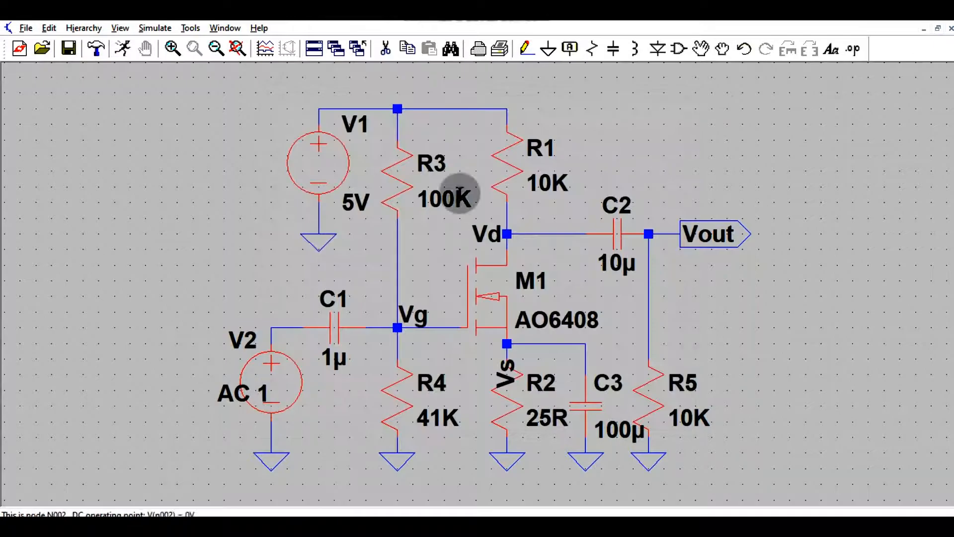
{"action": "left_click", "coordinate": [705, 55]}
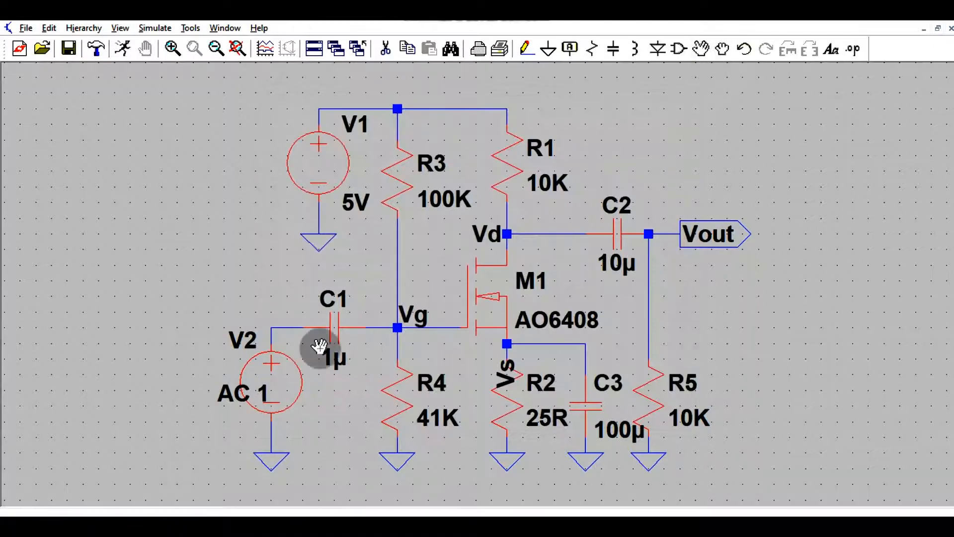
{"action": "left_click", "coordinate": [219, 397]}
{"action": "left_click", "coordinate": [190, 383]}
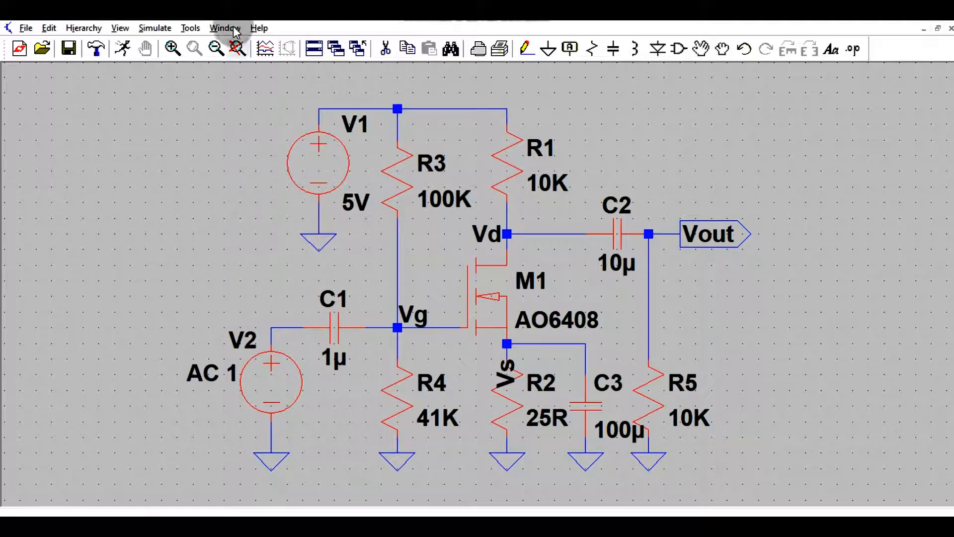
Set up an AC analysis simulation command with a Decade sweep and 101 points per decade.
{"action": "left_click", "coordinate": [148, 29]}
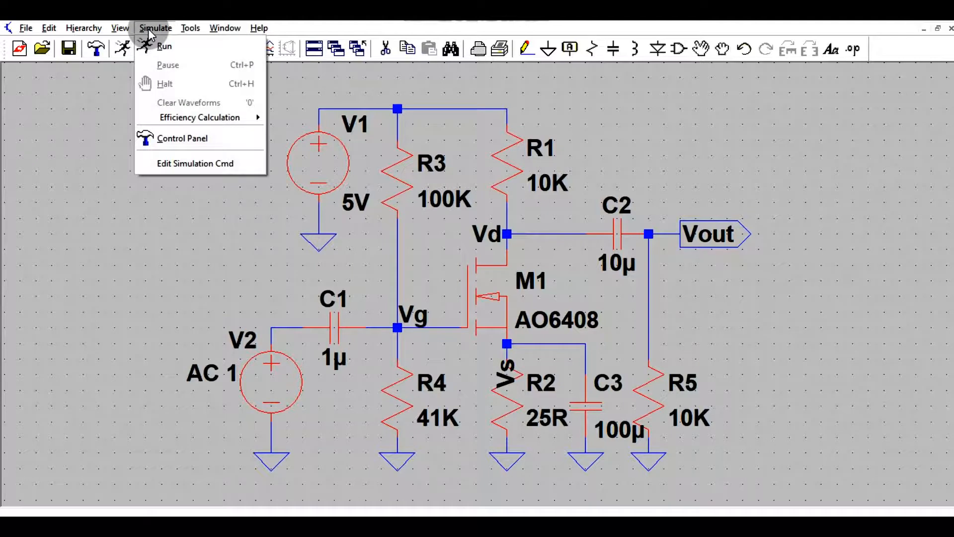
{"action": "left_click", "coordinate": [187, 166]}
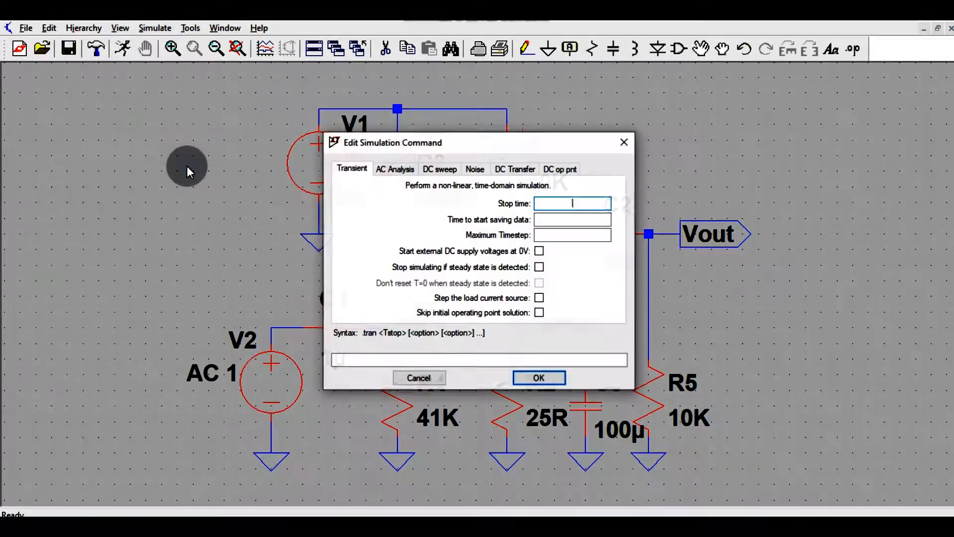
{"action": "left_click", "coordinate": [395, 169]}
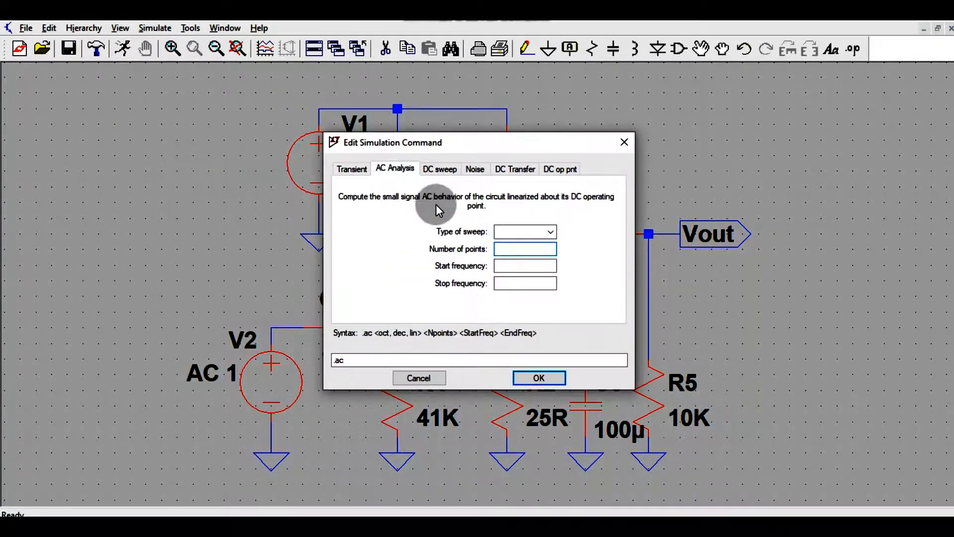
{"action": "left_click", "coordinate": [553, 232]}
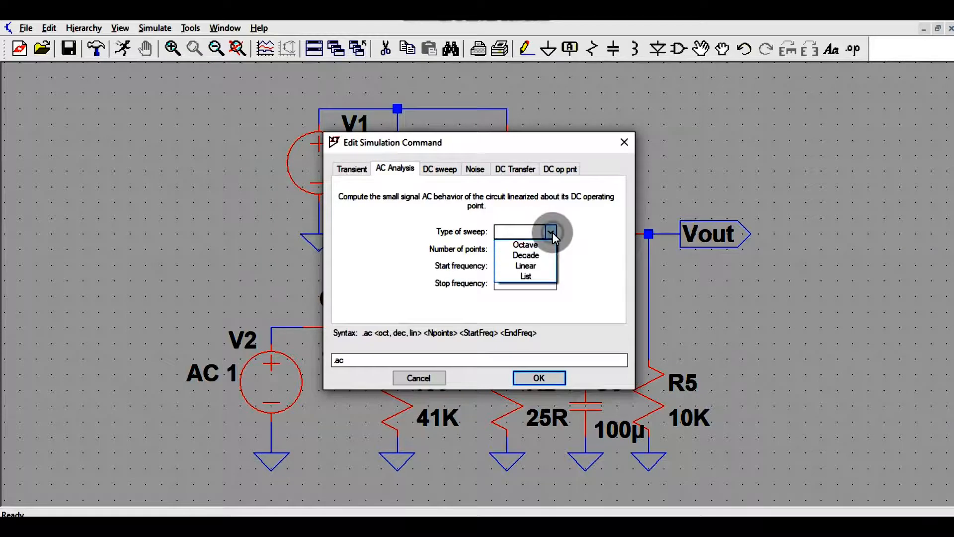
{"action": "left_click", "coordinate": [509, 254]}
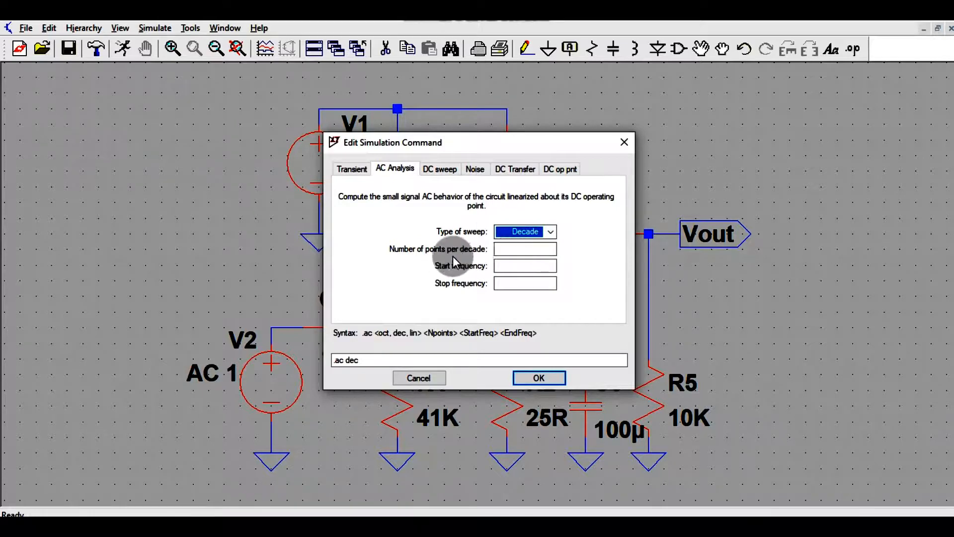
{"action": "left_click", "coordinate": [512, 251]}
{"action": "type", "text": "101"}
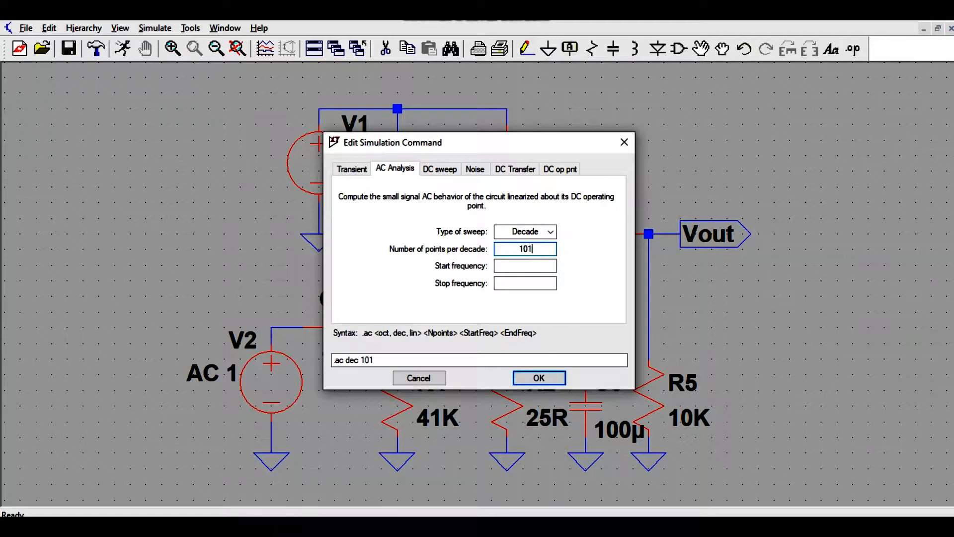
Set the AC sweep's start frequency to 10 and stop frequency to 100Meg, and place the directive below the circuit.
{"action": "left_click", "coordinate": [513, 265]}
{"action": "type", "text": "10"}
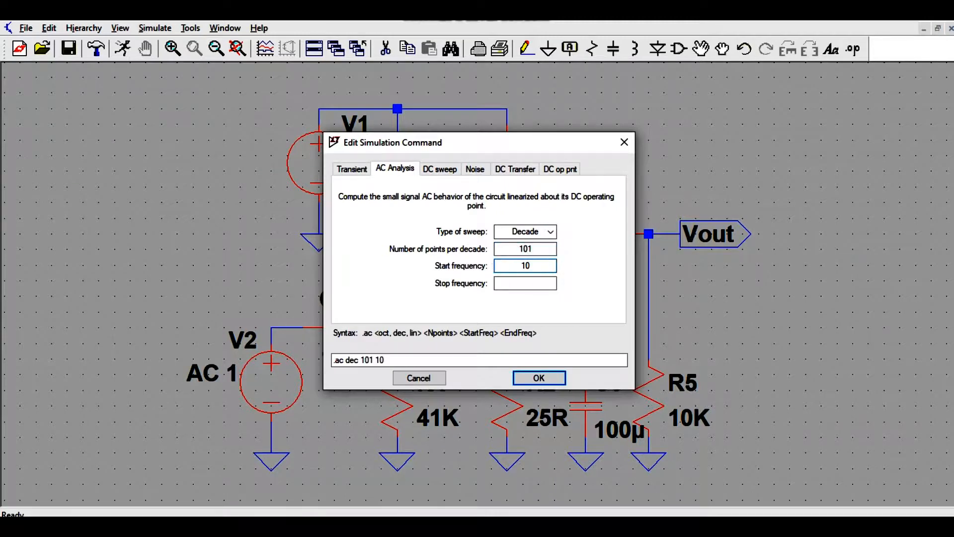
{"action": "left_click", "coordinate": [521, 283]}
{"action": "type", "text": "10"}
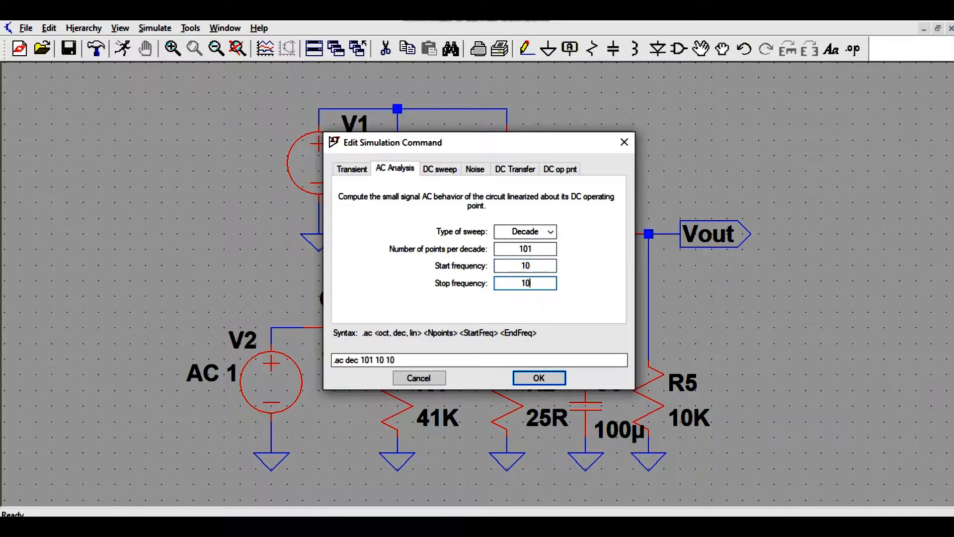
{"action": "type", "text": "0Meg"}
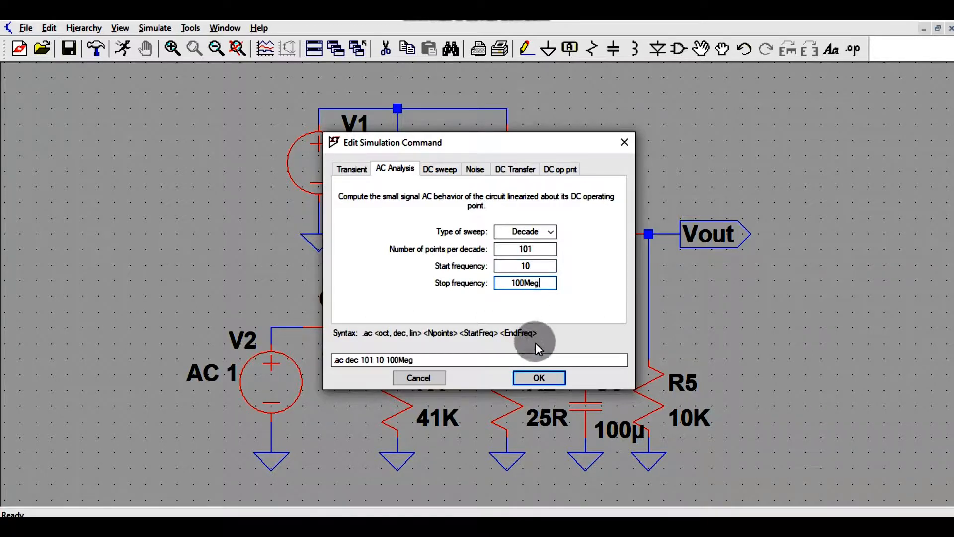
{"action": "left_click", "coordinate": [540, 377]}
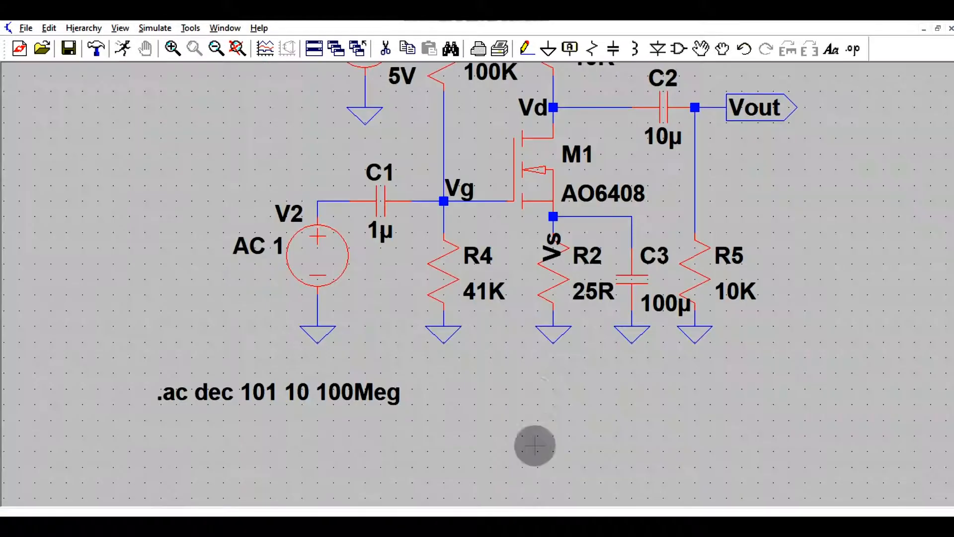
Move the .ac directive from below the circuit to the empty area above source V2.
{"action": "left_click_drag", "start_coordinate": [535, 397], "coordinate": [542, 477]}
{"action": "left_click", "coordinate": [701, 50]}
{"action": "left_click", "coordinate": [312, 489]}
{"action": "left_click", "coordinate": [224, 243]}
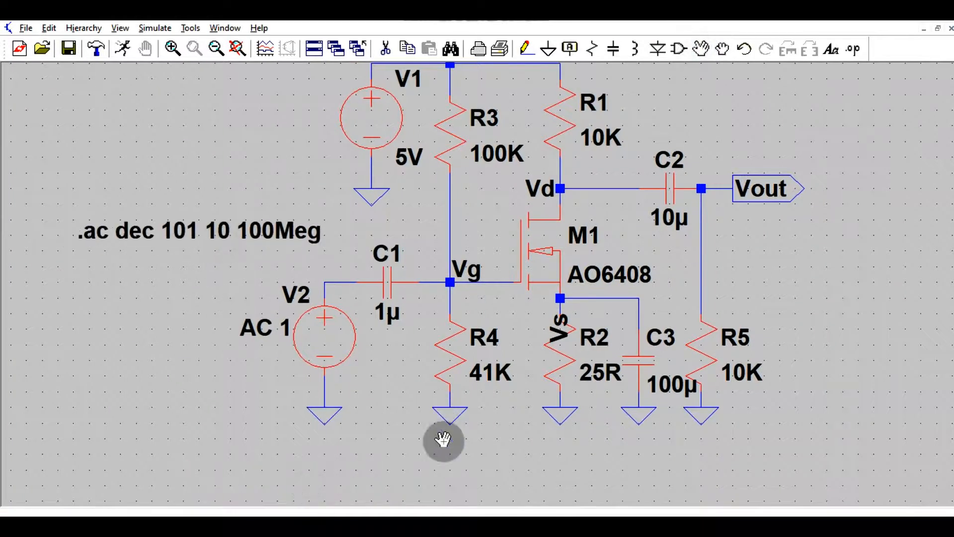
{"action": "key", "text": "Escape"}
{"action": "left_click_drag", "start_coordinate": [391, 381], "coordinate": [378, 412]}
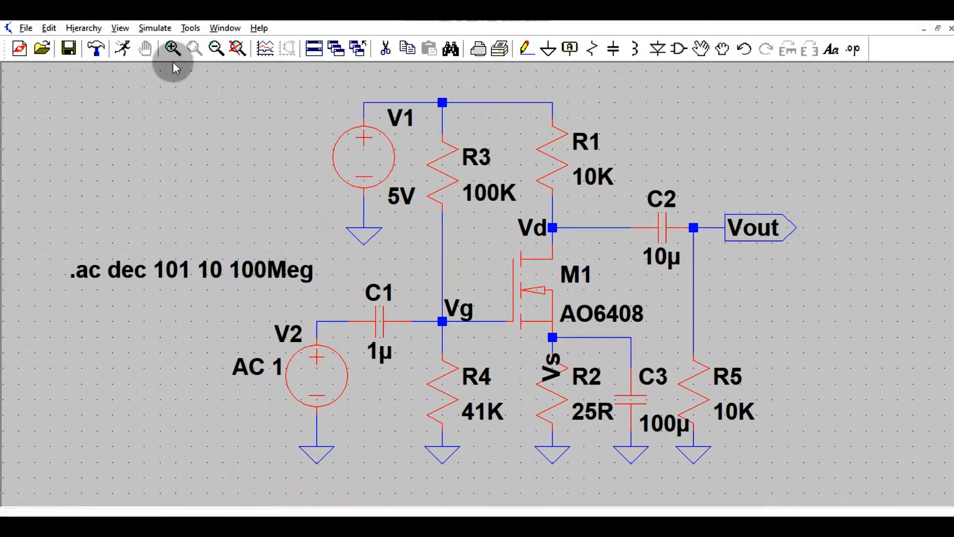
Run the AC simulation and add the V(vout) trace to the empty plot.
{"action": "left_click", "coordinate": [123, 50]}
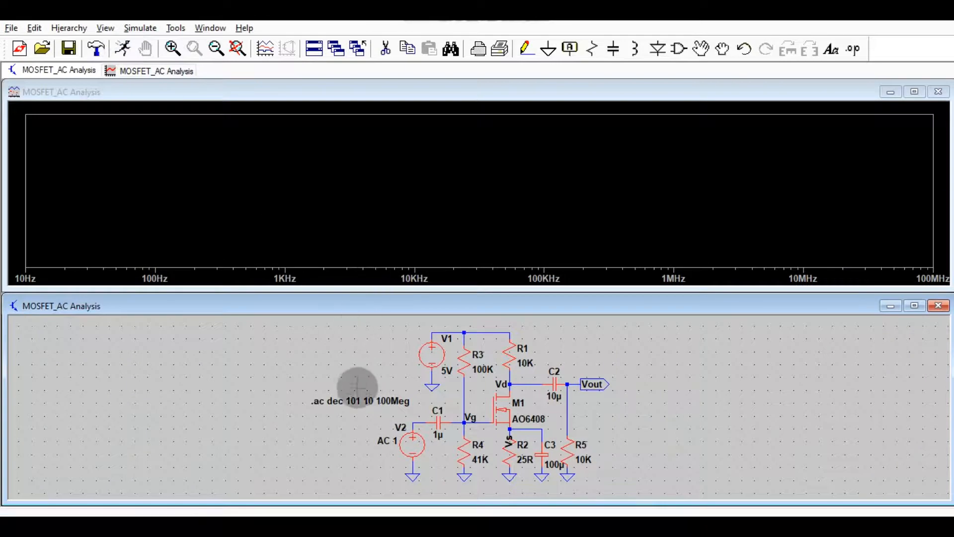
{"action": "left_click", "coordinate": [396, 191]}
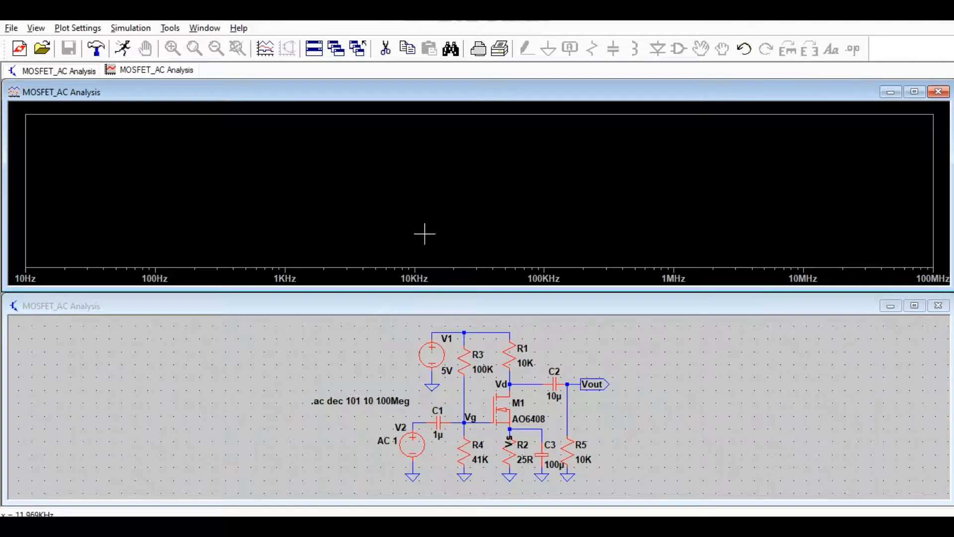
{"action": "right_click", "coordinate": [443, 160]}
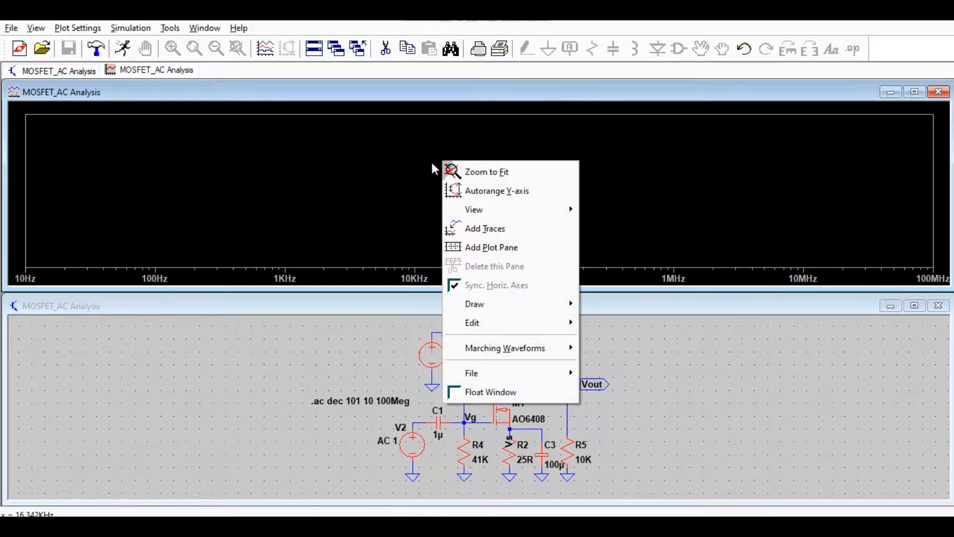
{"action": "left_click", "coordinate": [476, 229]}
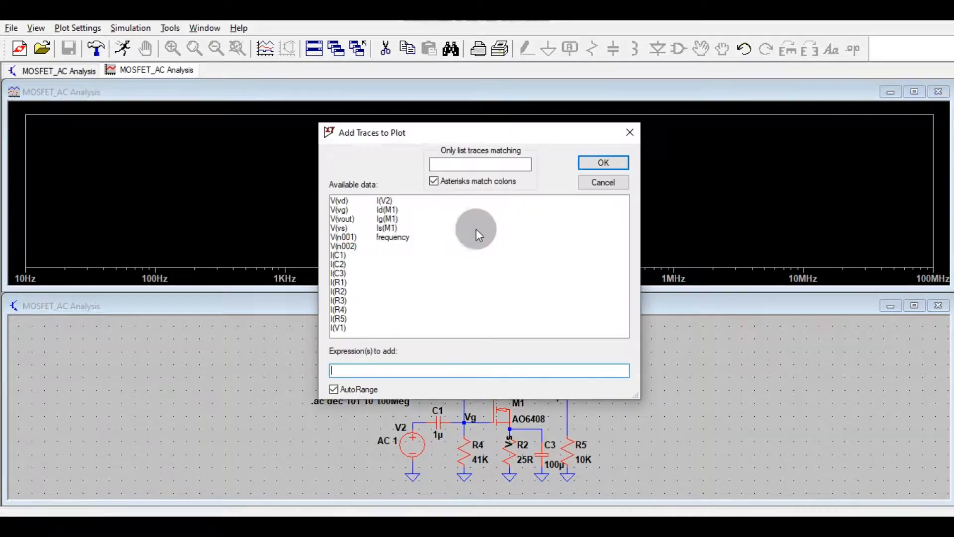
{"action": "left_click", "coordinate": [340, 219]}
{"action": "left_click", "coordinate": [591, 161]}
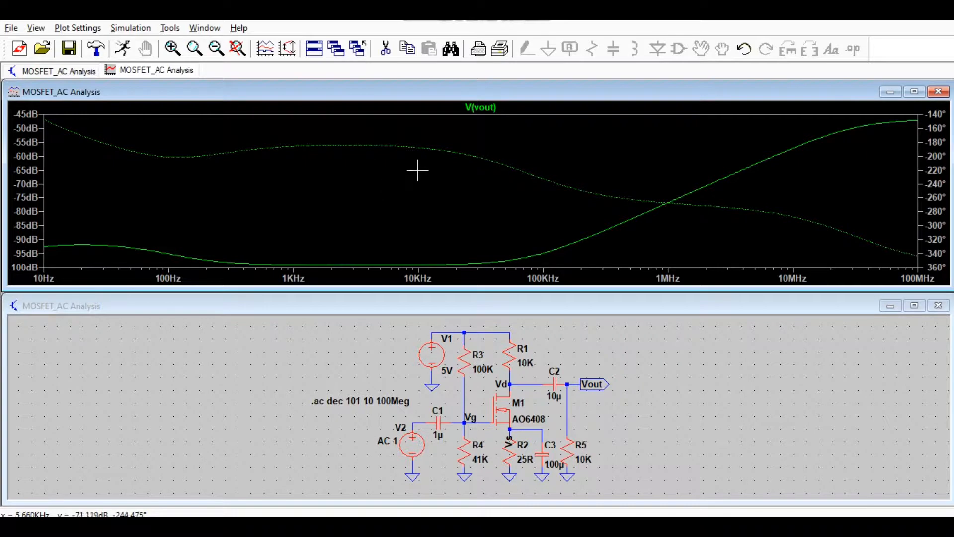
Examine V(vout)'s frequency, magnitude and phase with a cursor, and check the magnitude axis settings without changing them.
{"action": "left_click", "coordinate": [484, 109]}
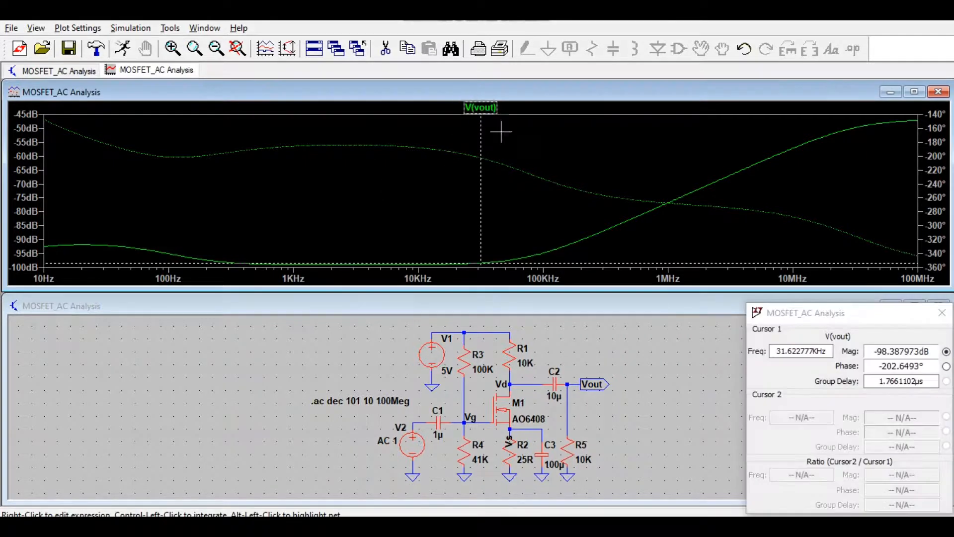
{"action": "left_click_drag", "start_coordinate": [839, 308], "coordinate": [780, 116]}
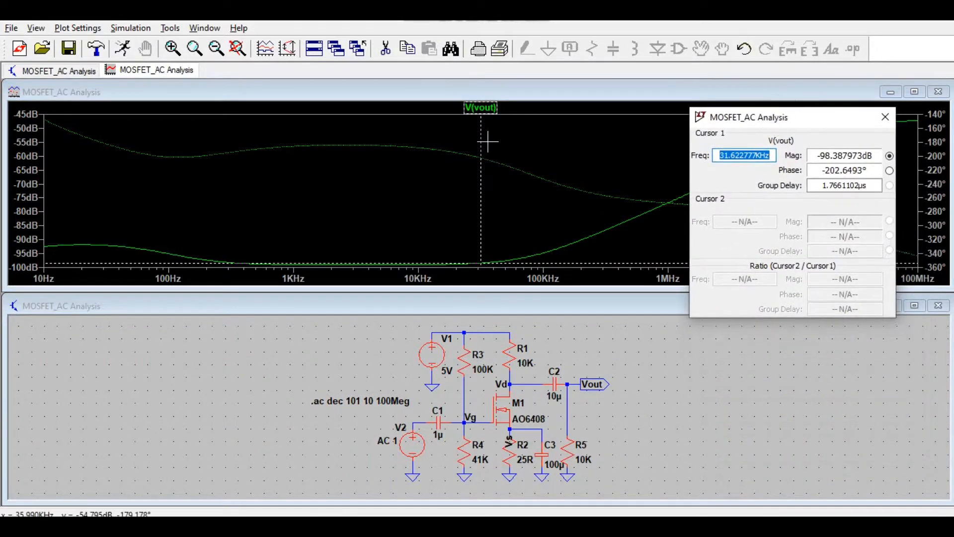
{"action": "left_click", "coordinate": [735, 157]}
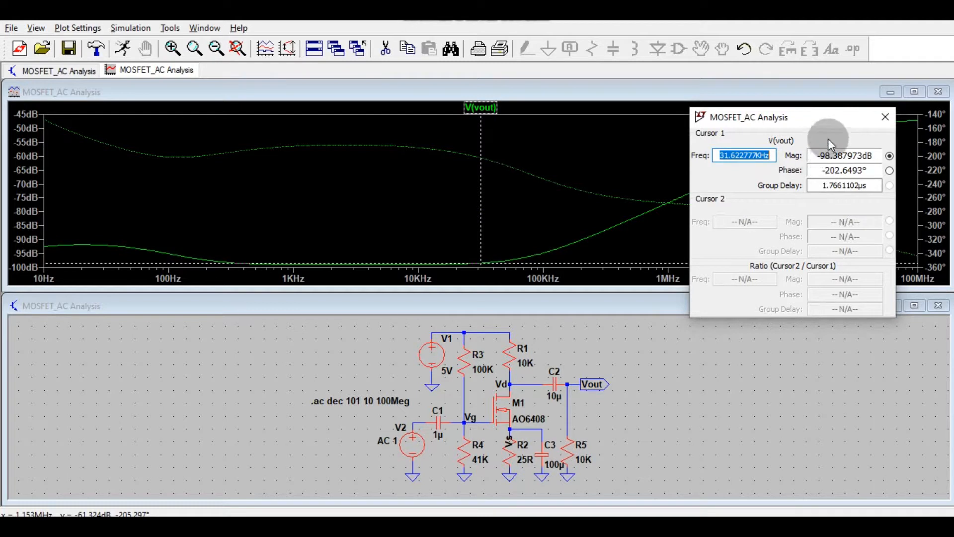
{"action": "left_click_drag", "start_coordinate": [825, 126], "coordinate": [290, 142]}
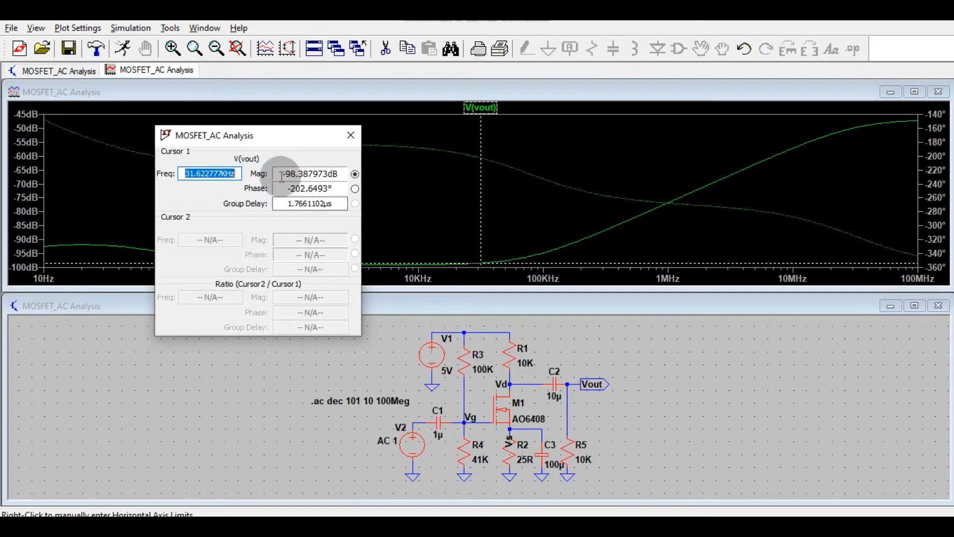
{"action": "left_click", "coordinate": [350, 136]}
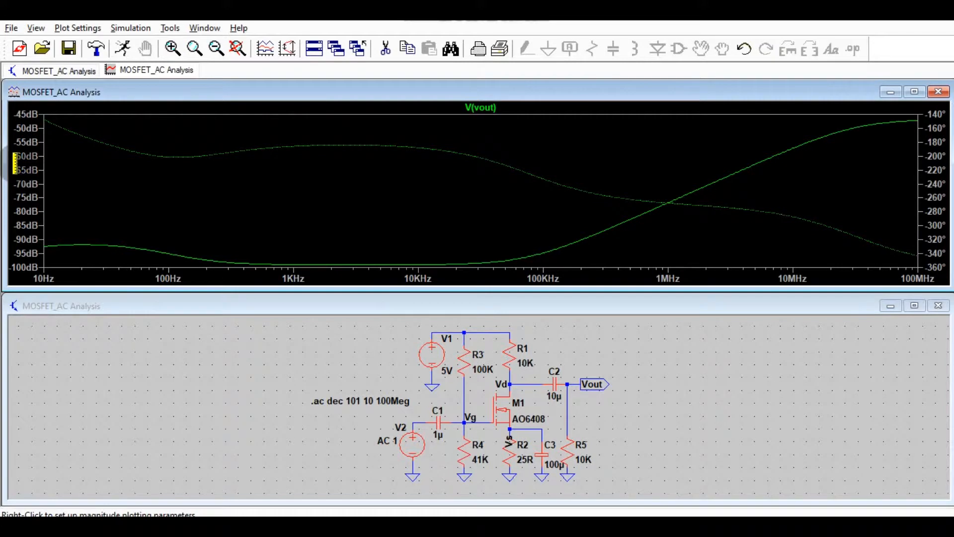
{"action": "left_click", "coordinate": [21, 158]}
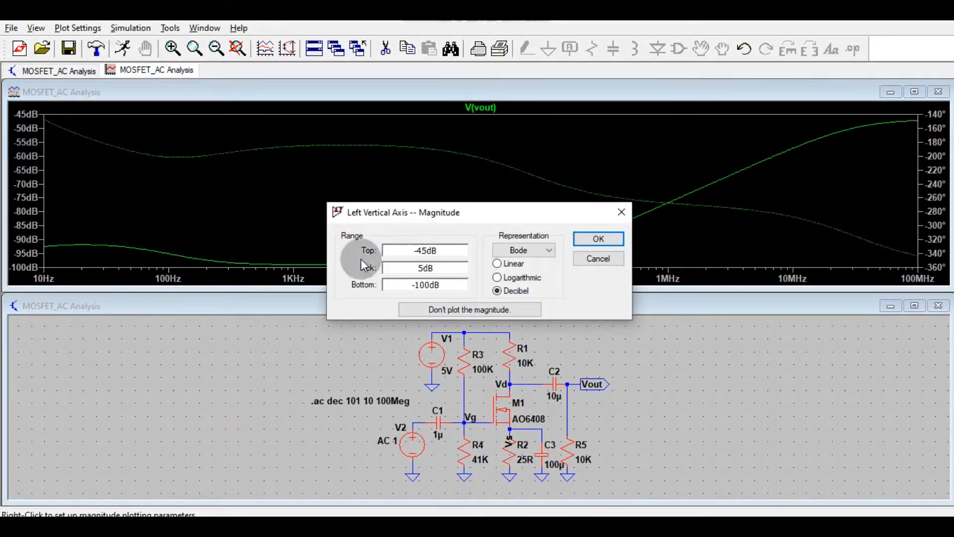
{"action": "left_click", "coordinate": [619, 214]}
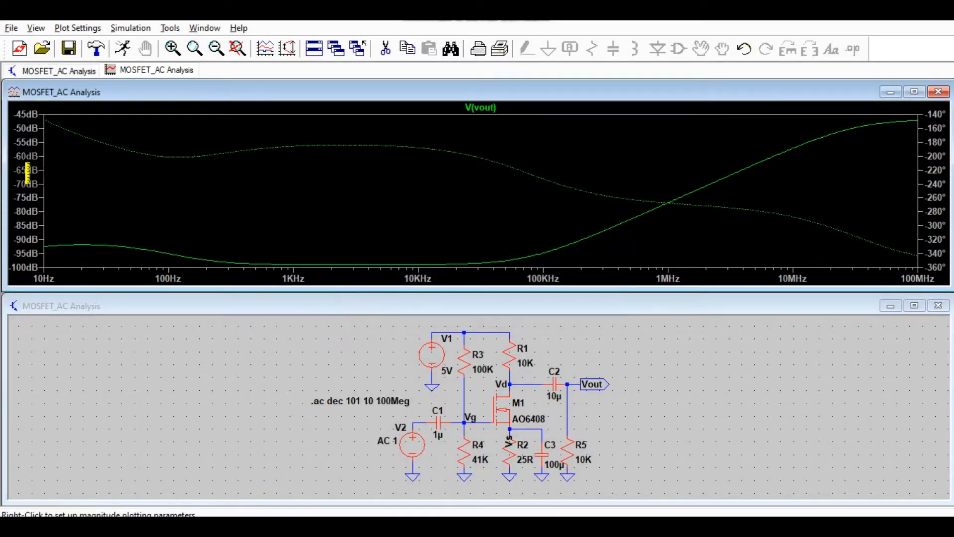
Switch the magnitude axis of the V(vout) Bode plot to the Linear representation.
{"action": "left_click", "coordinate": [27, 173]}
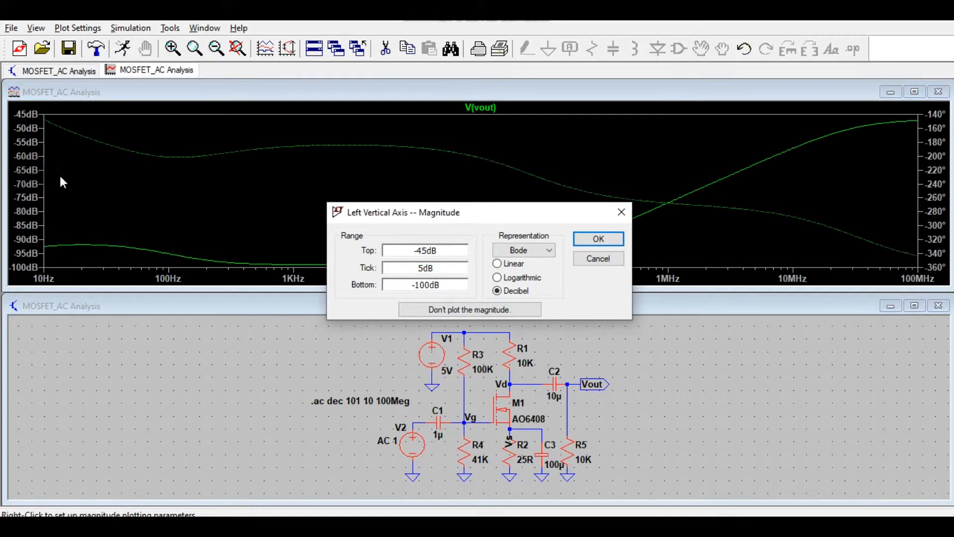
{"action": "left_click", "coordinate": [497, 264]}
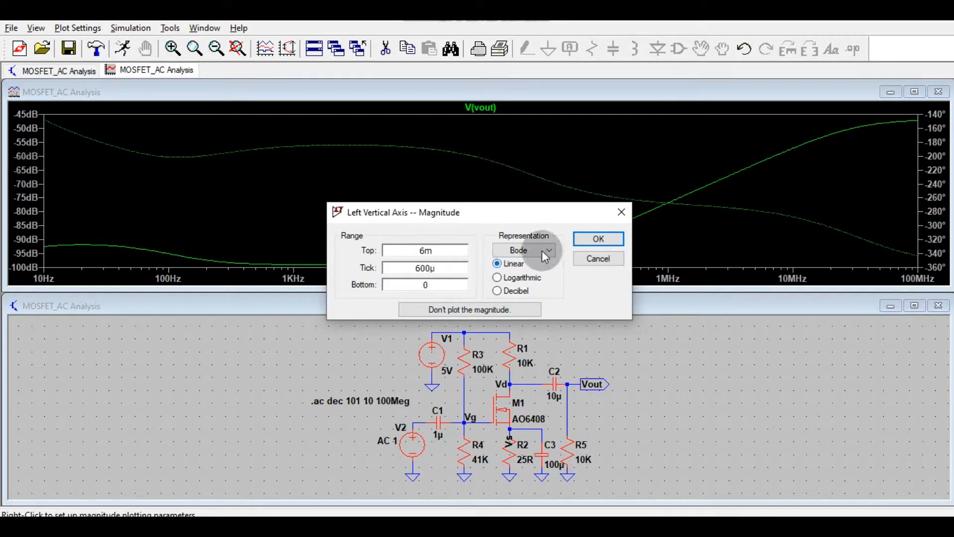
{"action": "left_click", "coordinate": [591, 239]}
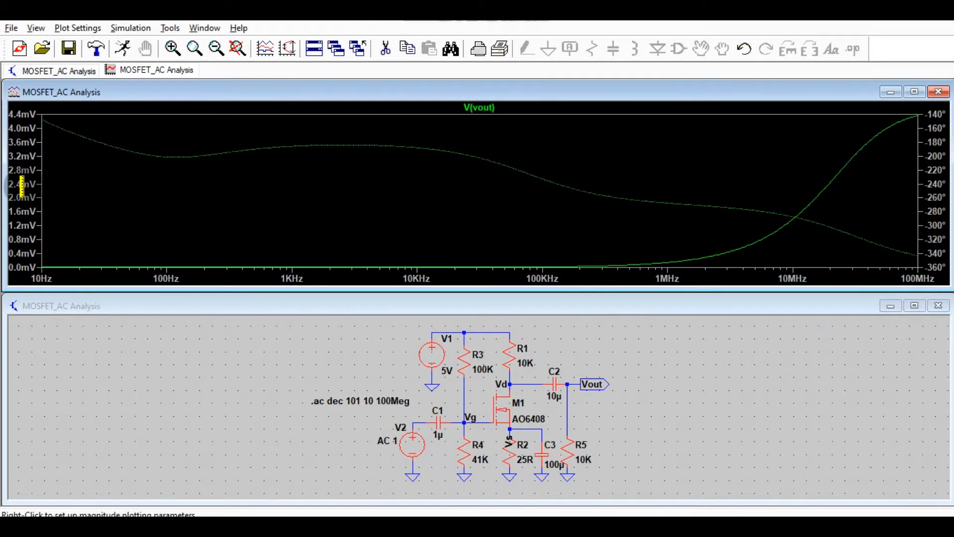
Return the V(vout) plot's magnitude axis to the Decibel representation.
{"action": "right_click", "coordinate": [22, 186]}
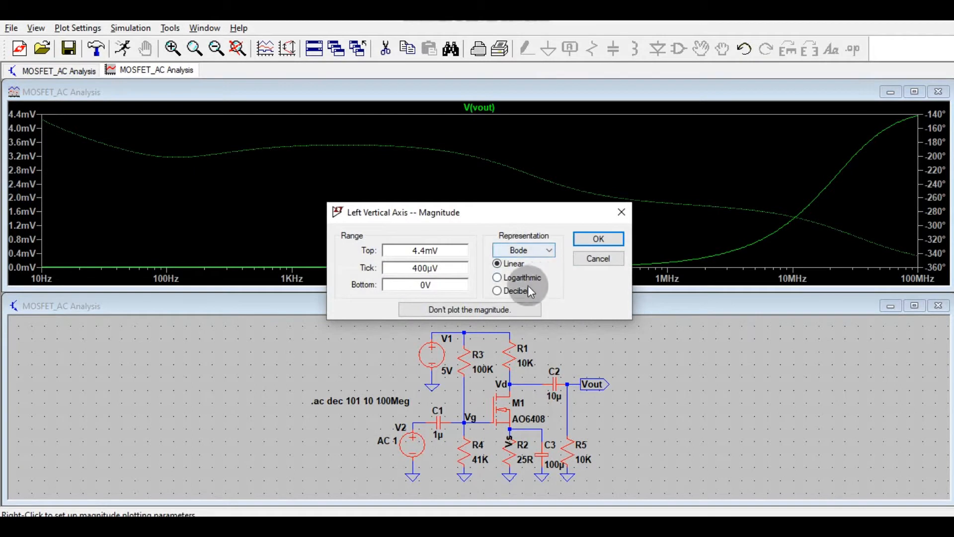
{"action": "left_click", "coordinate": [520, 291]}
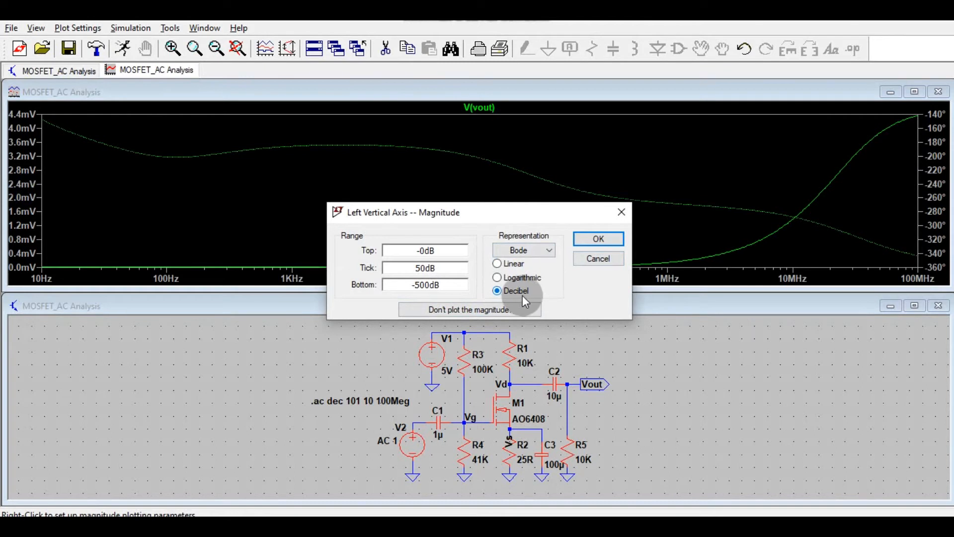
{"action": "left_click", "coordinate": [589, 241]}
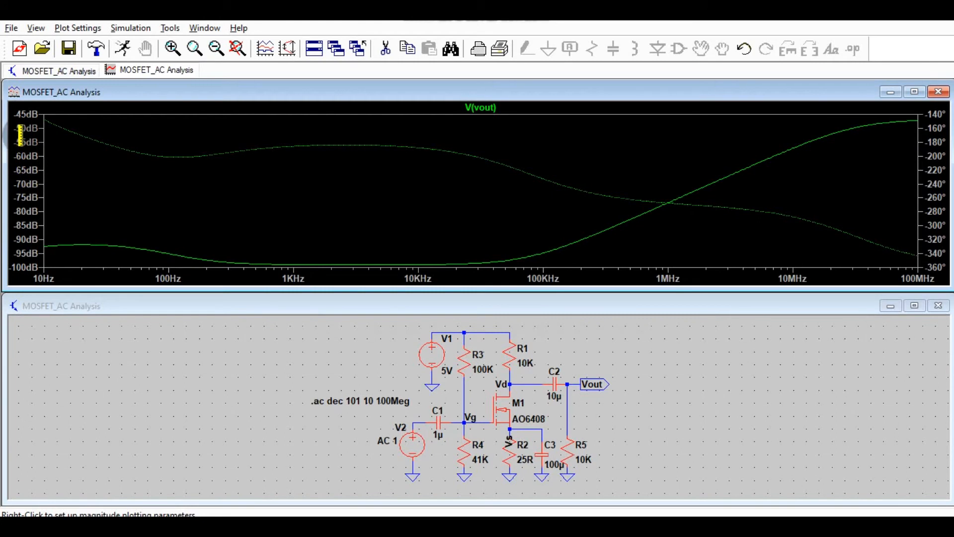